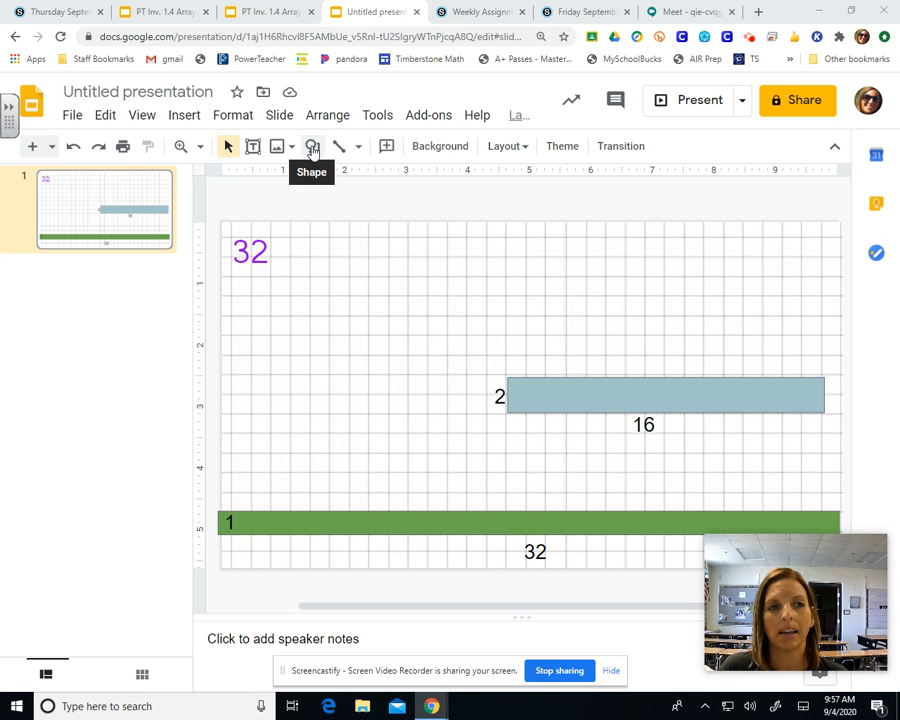
Draw a rectangle 4 grid squares wide and 8 tall to the right of the purple 32
{"action": "left_click", "coordinate": [312, 148]}
{"action": "mouse_move", "coordinate": [318, 180]}
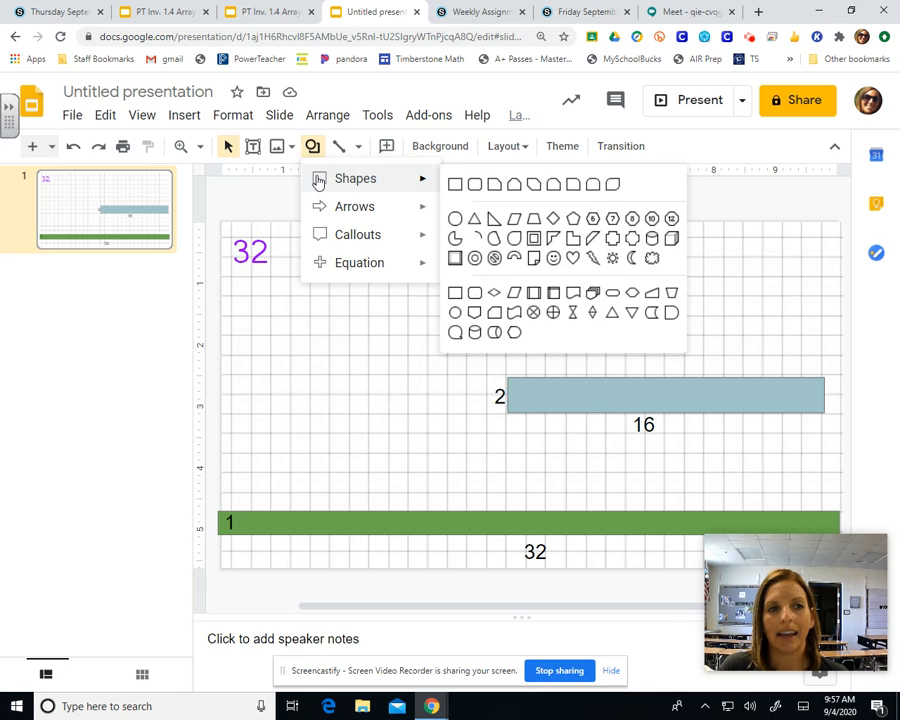
{"action": "left_click", "coordinate": [456, 187]}
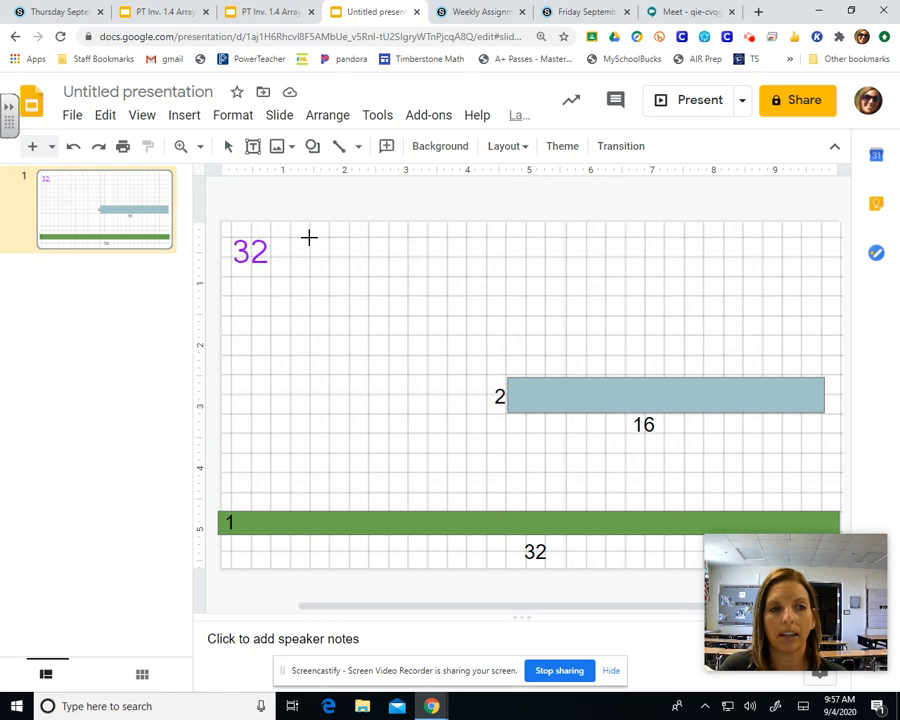
{"action": "left_click_drag", "start_coordinate": [309, 237], "coordinate": [387, 394]}
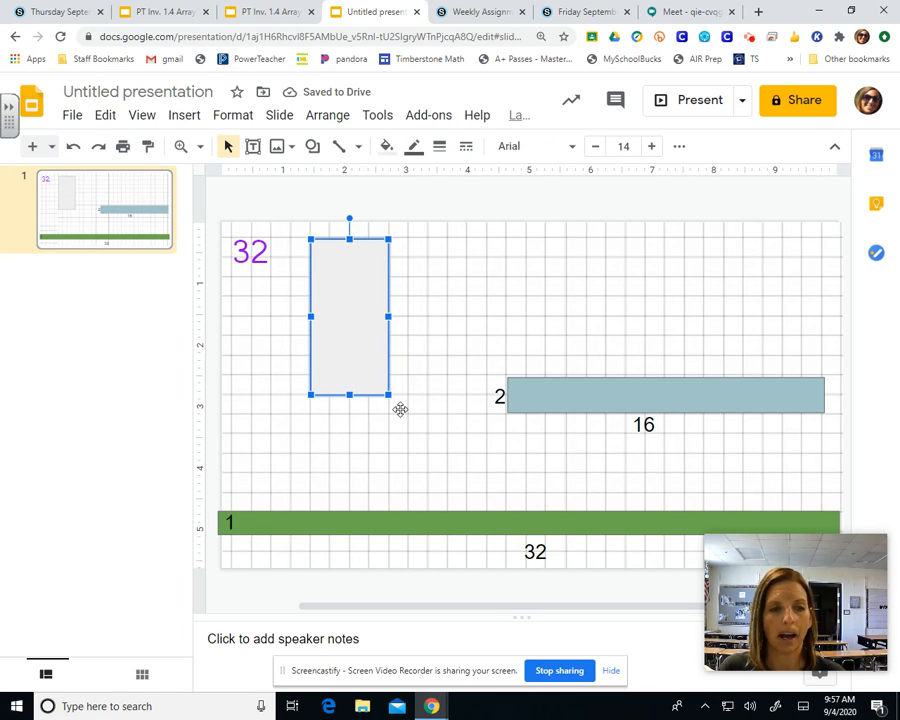
{"action": "left_click", "coordinate": [445, 199]}
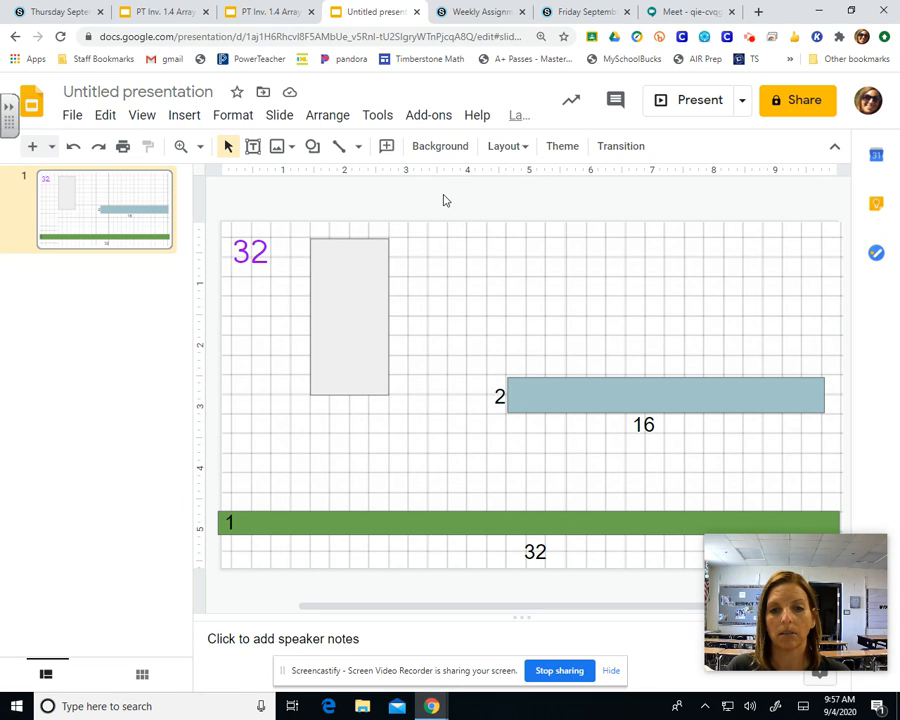
Fill the new 4-by-8 rectangle with solid orange
{"action": "left_click", "coordinate": [366, 344]}
{"action": "mouse_move", "coordinate": [389, 396]}
{"action": "left_mouse_down"}
{"action": "mouse_move", "coordinate": [406, 408]}
{"action": "mouse_move", "coordinate": [389, 397]}
{"action": "left_mouse_up"}
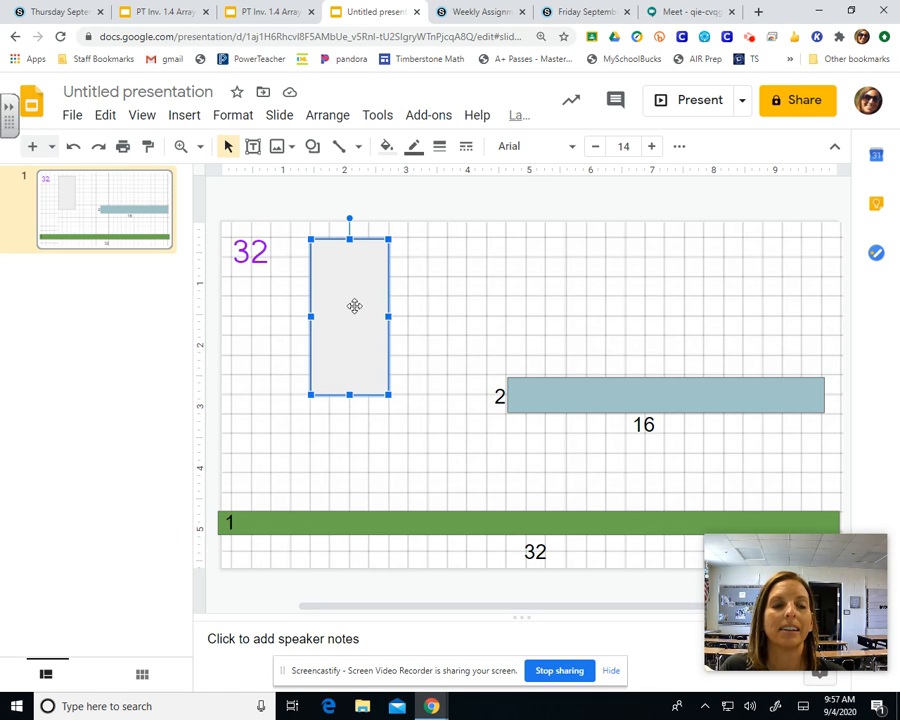
{"action": "left_click", "coordinate": [389, 149]}
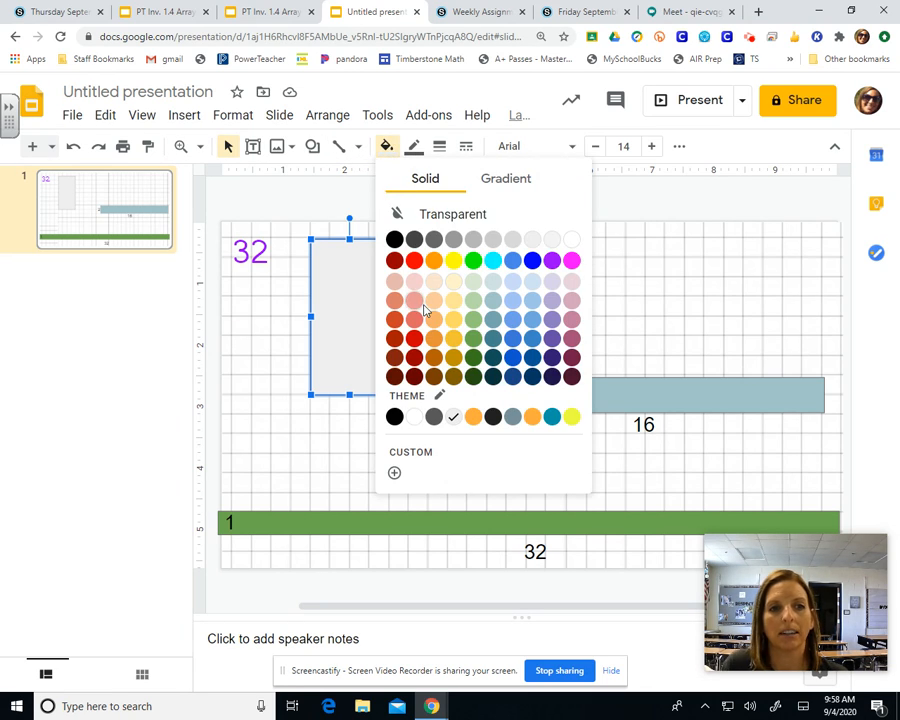
{"action": "left_click", "coordinate": [433, 261]}
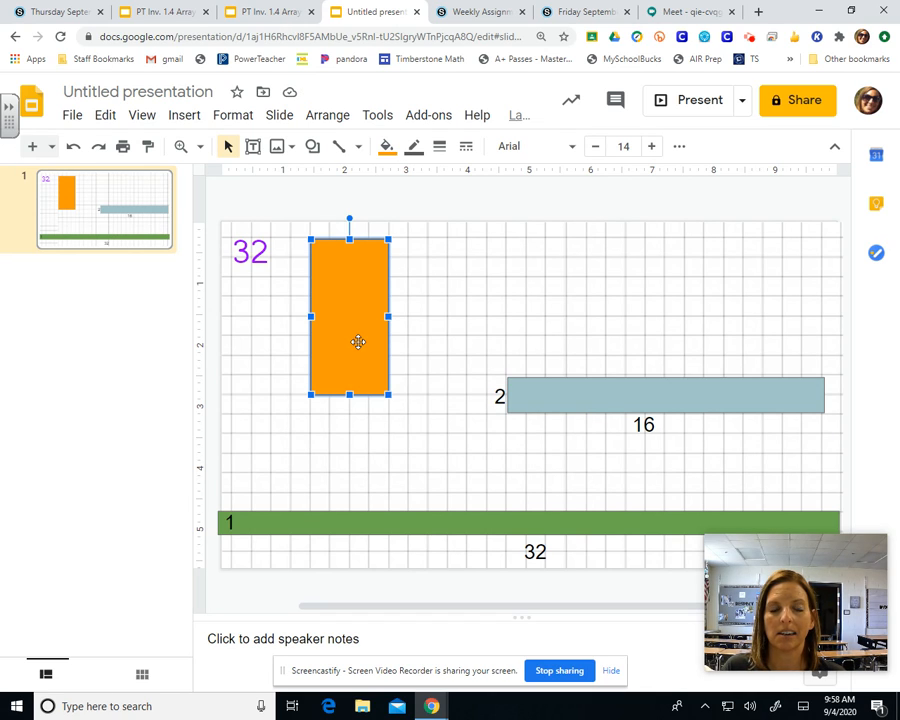
Add a text label 4 at font size 24 and place it just above the orange rectangle
{"action": "left_click", "coordinate": [253, 147]}
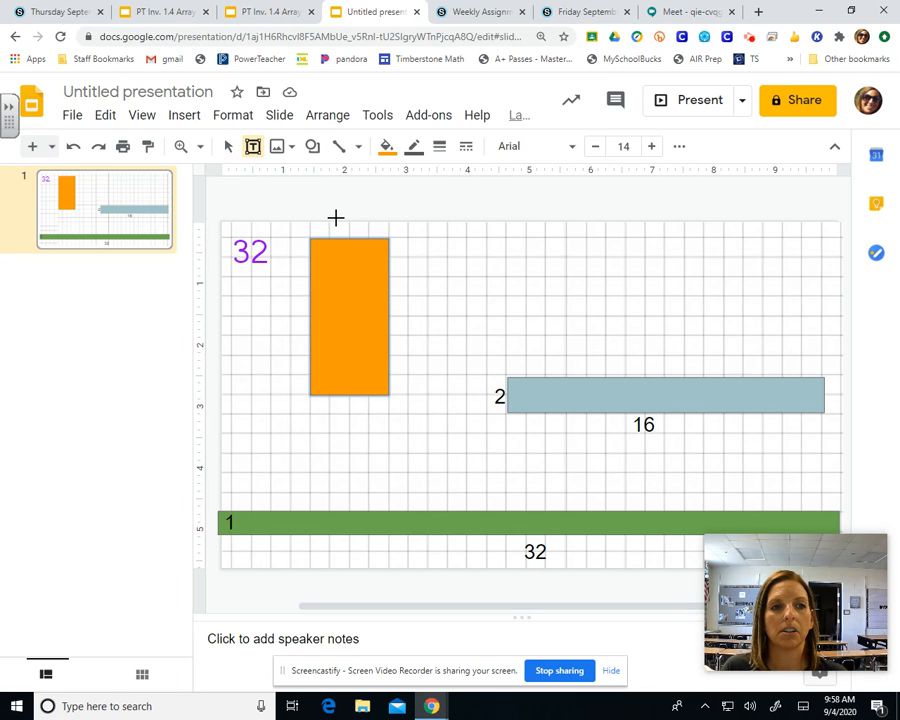
{"action": "left_click_drag", "start_coordinate": [336, 217], "coordinate": [365, 234]}
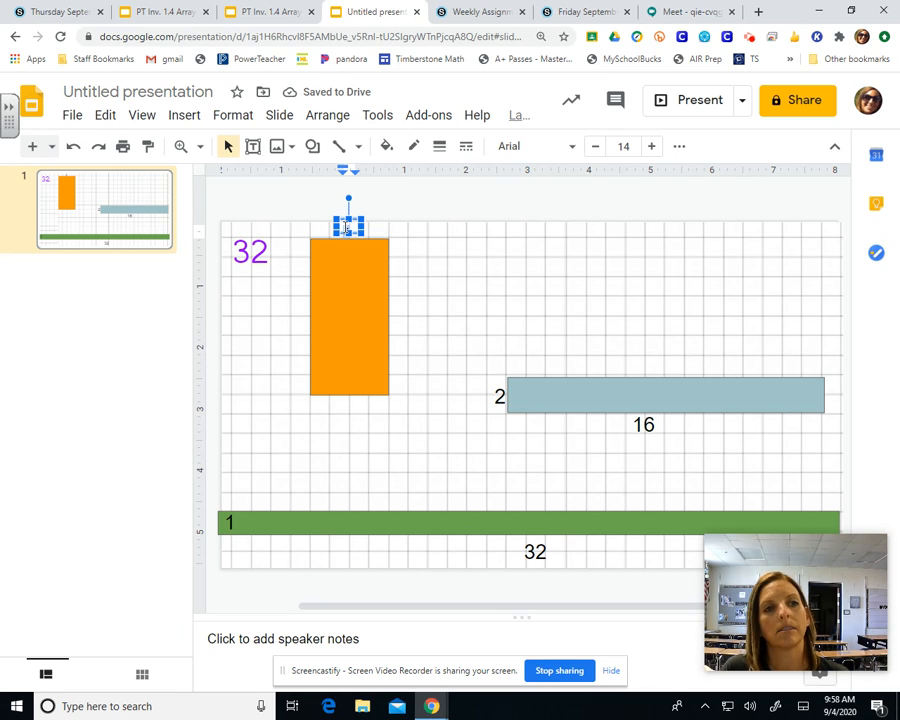
{"action": "left_click", "coordinate": [626, 147]}
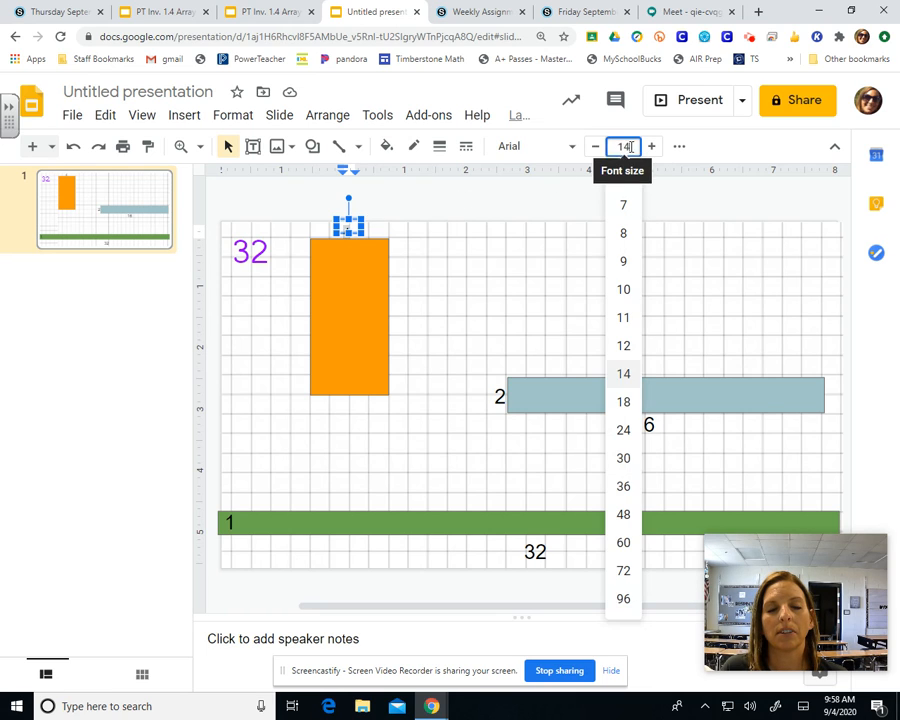
{"action": "left_click", "coordinate": [623, 430]}
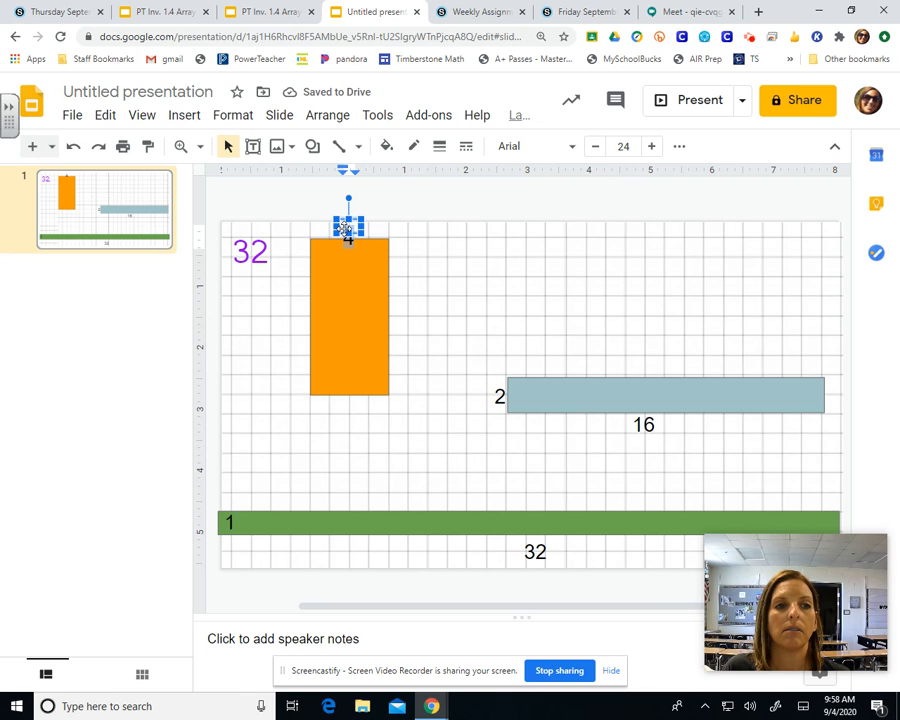
{"action": "left_click_drag", "start_coordinate": [348, 237], "coordinate": [348, 229]}
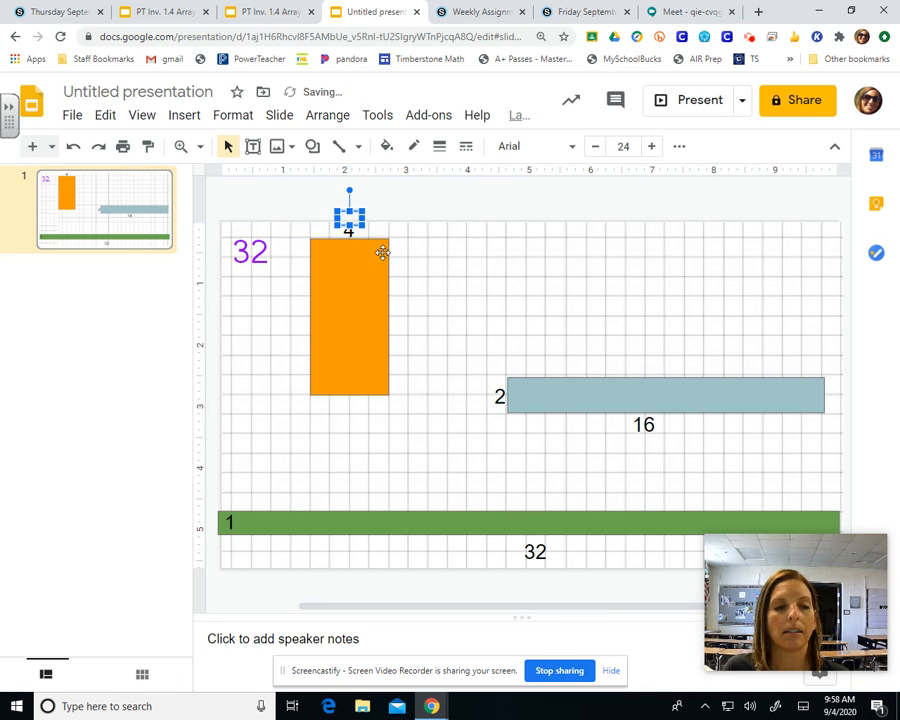
{"action": "left_click", "coordinate": [428, 314]}
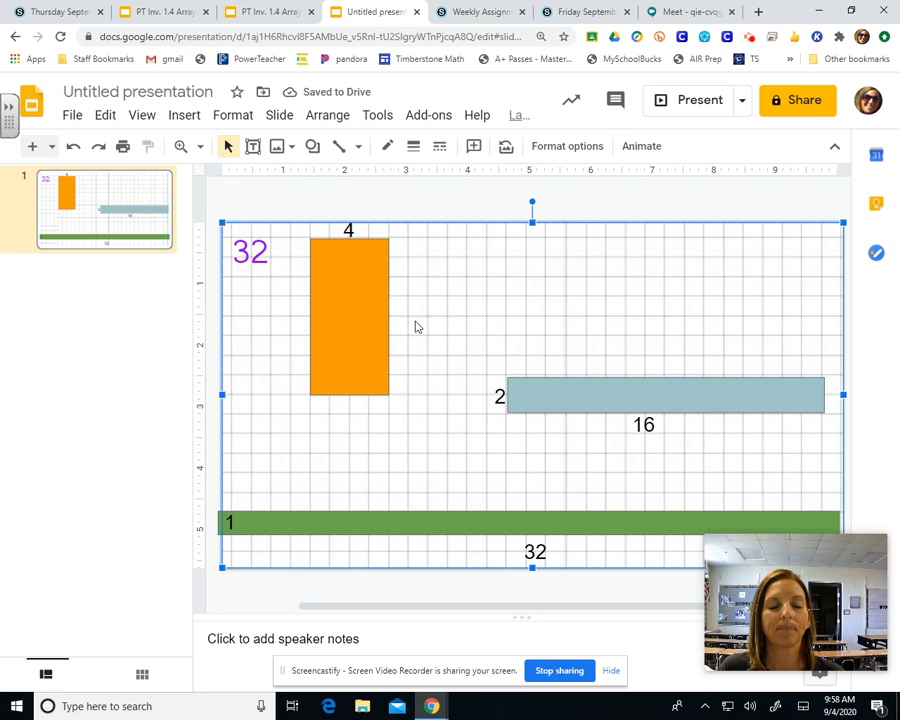
Add a text box with 8 at font size 24 beside the orange rectangle's right edge
{"action": "left_click", "coordinate": [184, 115]}
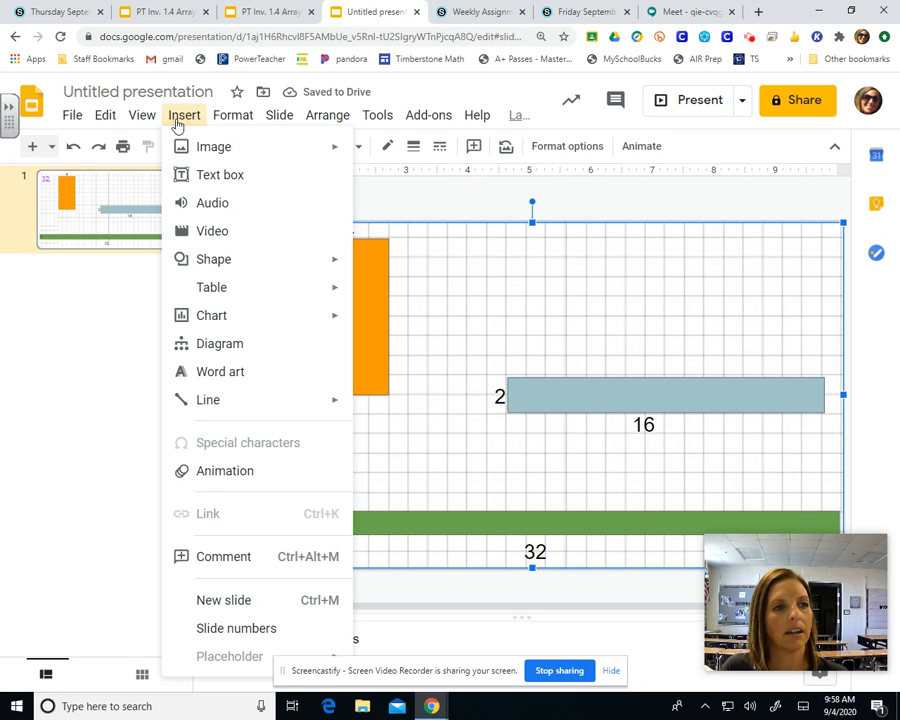
{"action": "left_click", "coordinate": [199, 175]}
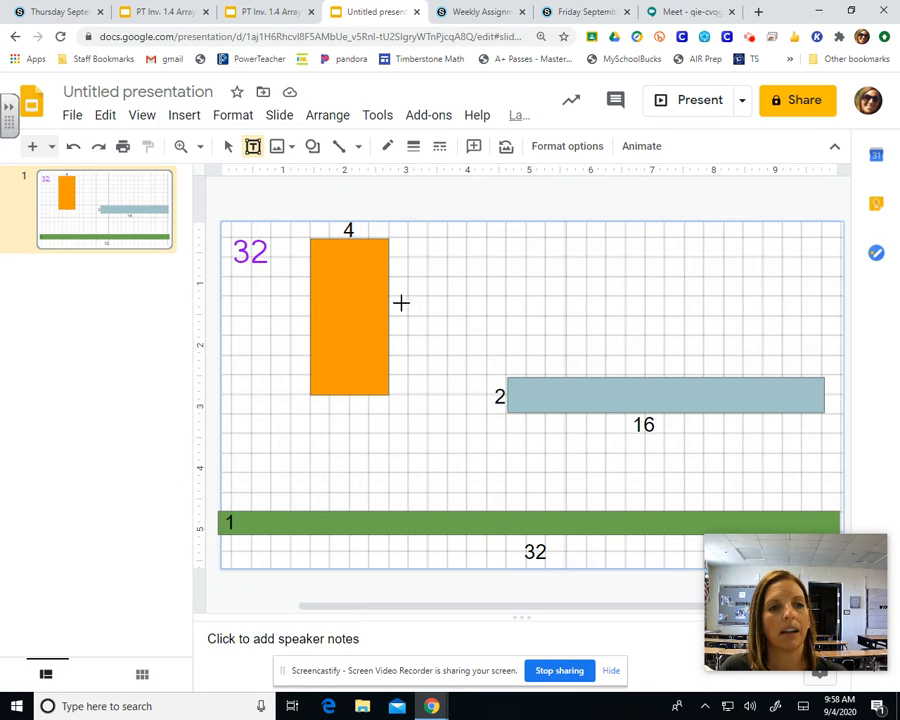
{"action": "left_click_drag", "start_coordinate": [399, 289], "coordinate": [414, 332]}
{"action": "type", "text": "8"}
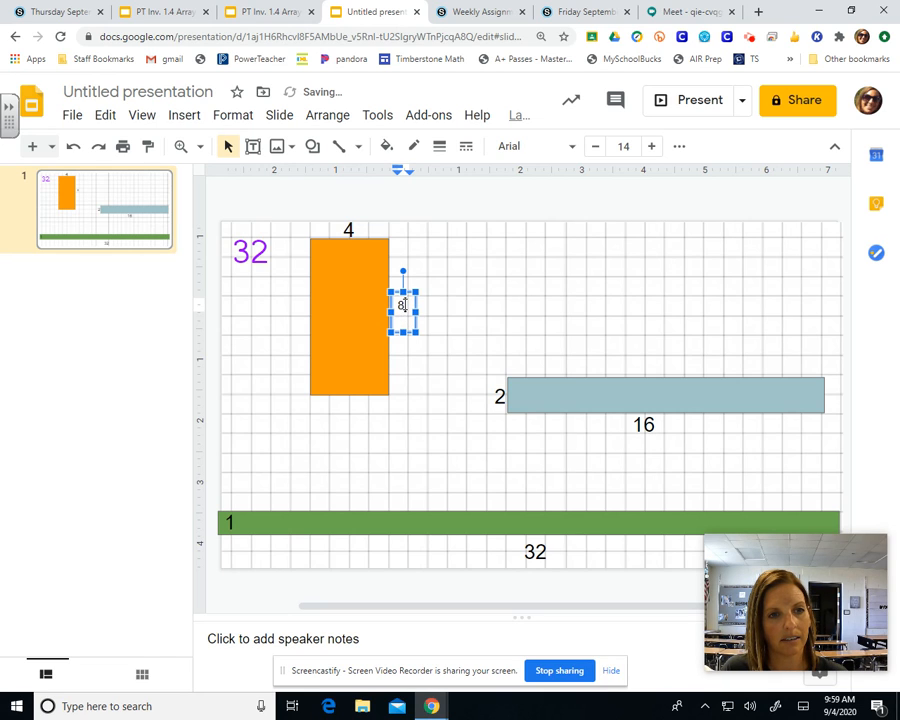
{"action": "left_click", "coordinate": [623, 146]}
{"action": "left_click", "coordinate": [623, 430]}
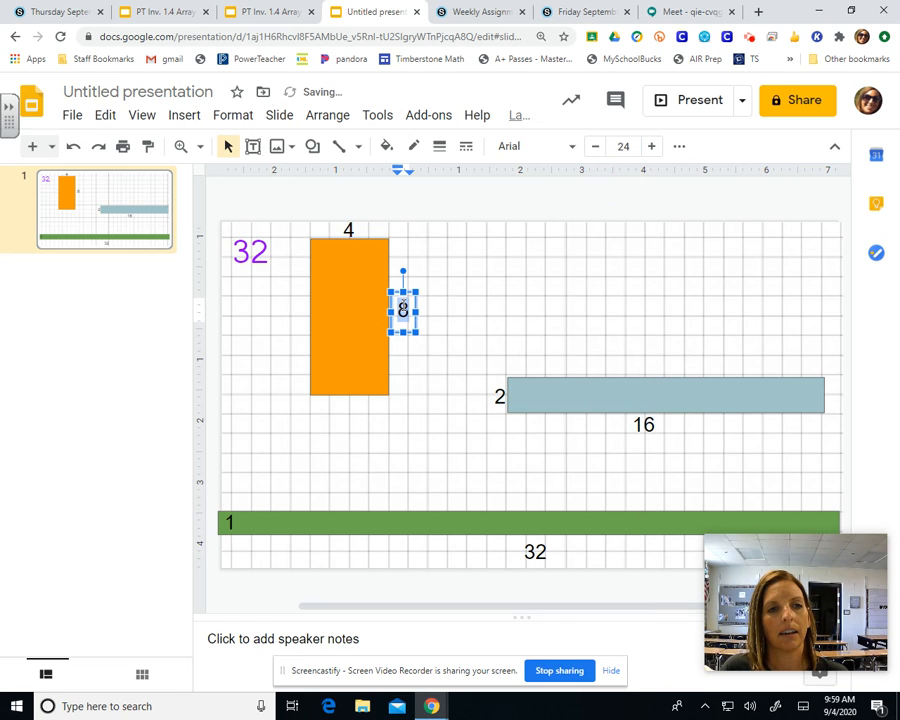
Move the 8 label slightly left so it sits close against the orange rectangle's right edge
{"action": "left_click", "coordinate": [394, 310]}
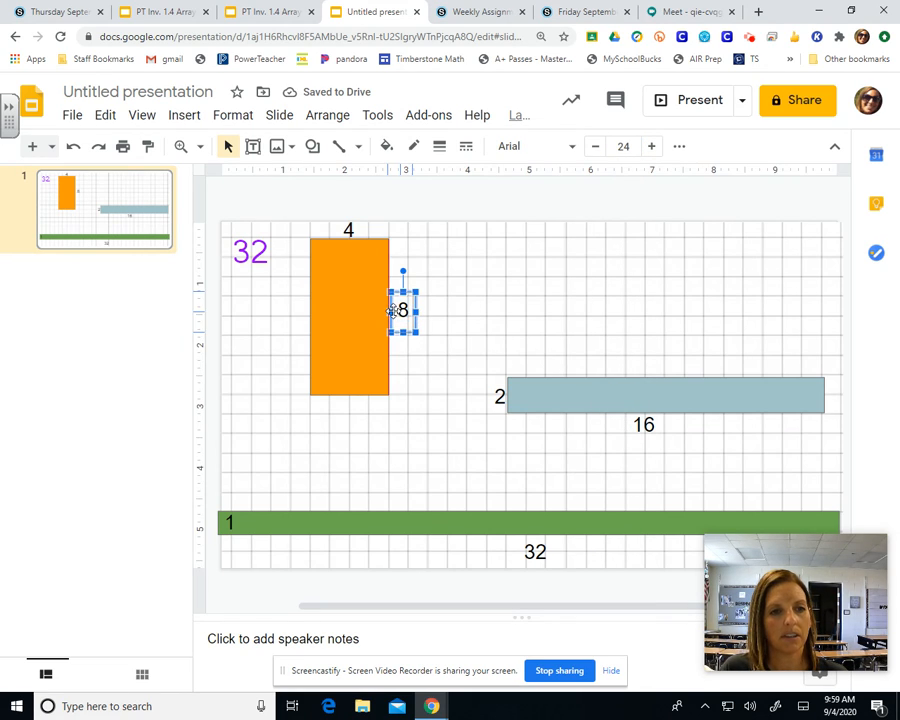
{"action": "left_click_drag", "start_coordinate": [391, 310], "coordinate": [388, 310]}
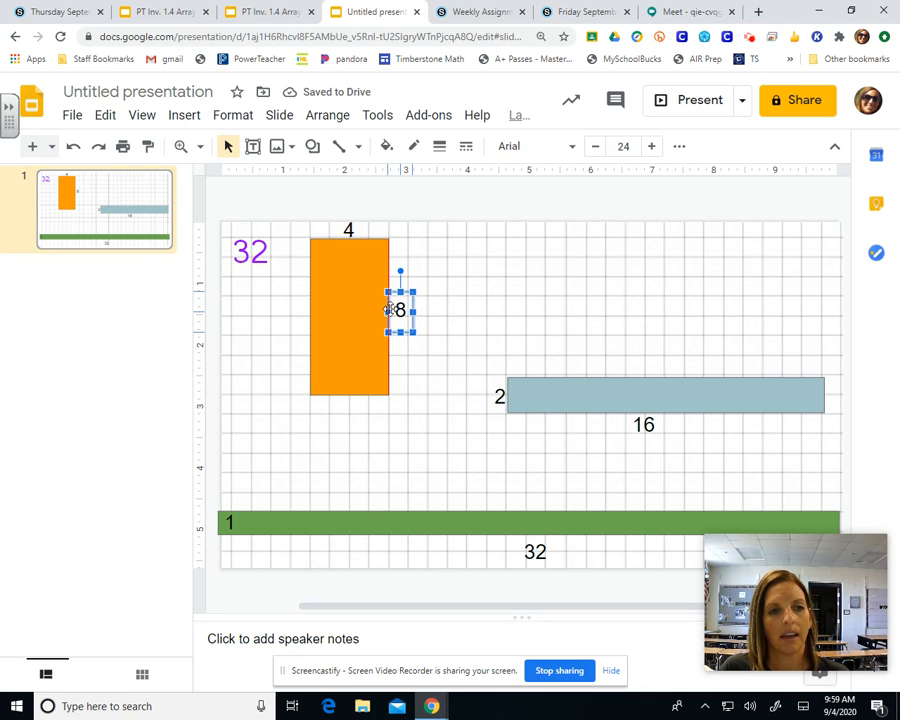
{"action": "left_click_drag", "start_coordinate": [389, 310], "coordinate": [384, 310]}
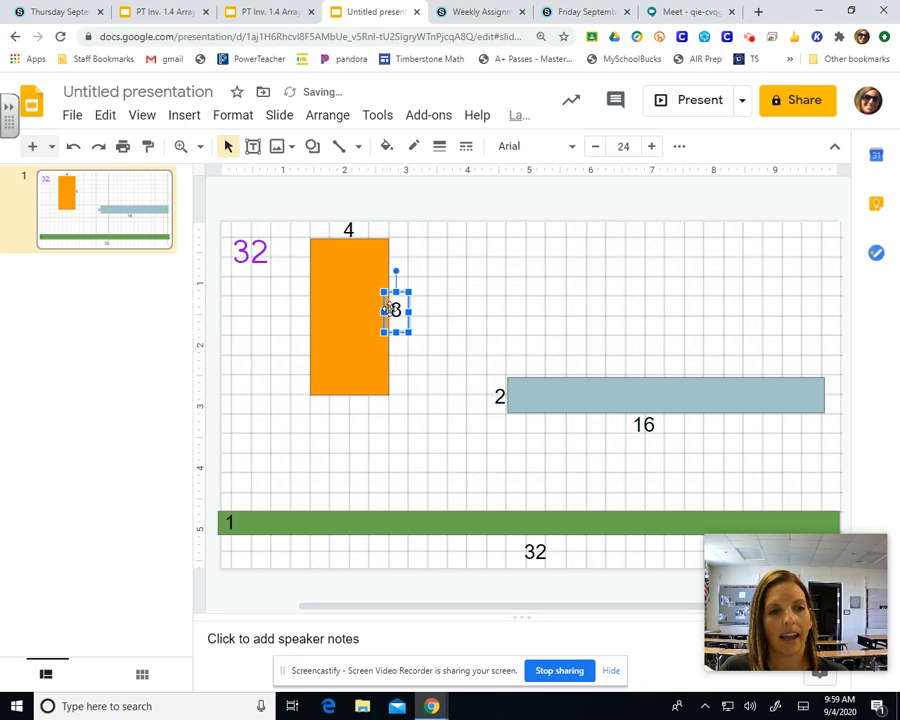
{"action": "left_click", "coordinate": [437, 210]}
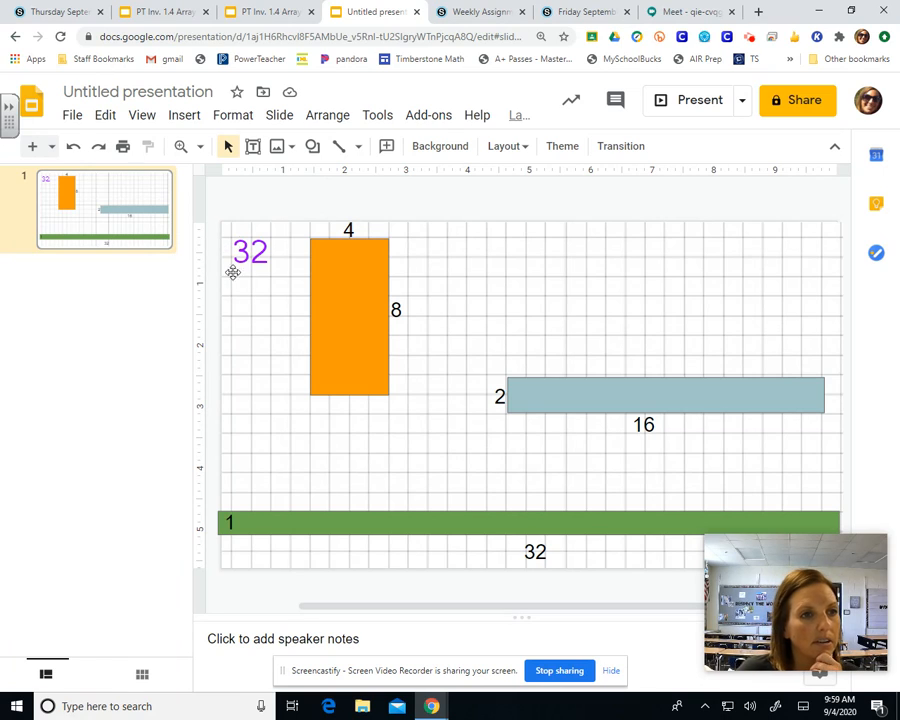
Nudge the background grid image slightly left, in line with the green bar's left end
{"action": "left_click", "coordinate": [227, 146]}
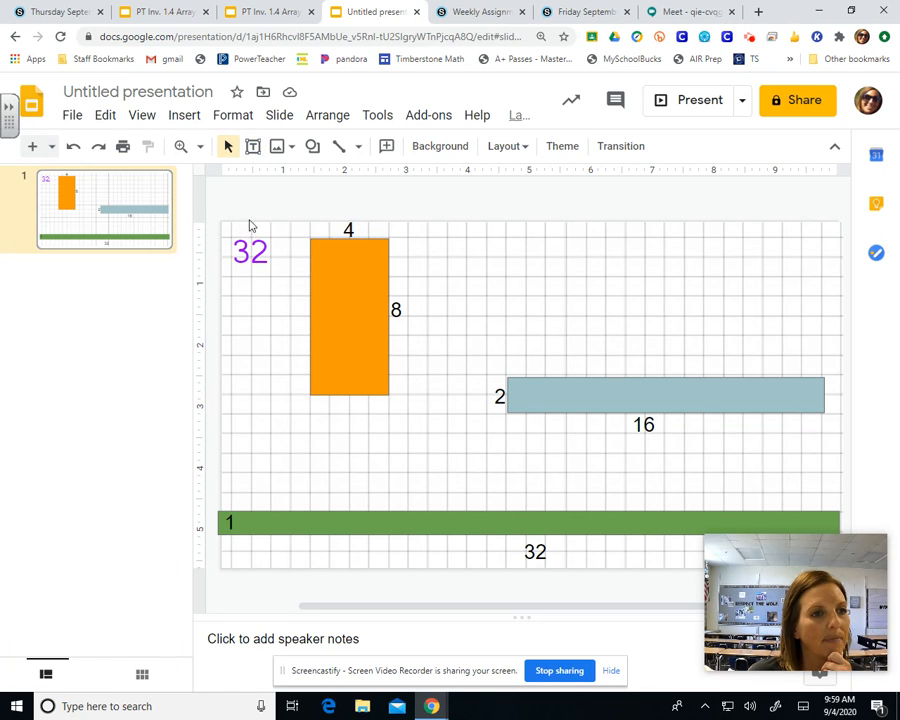
{"action": "left_click", "coordinate": [226, 288]}
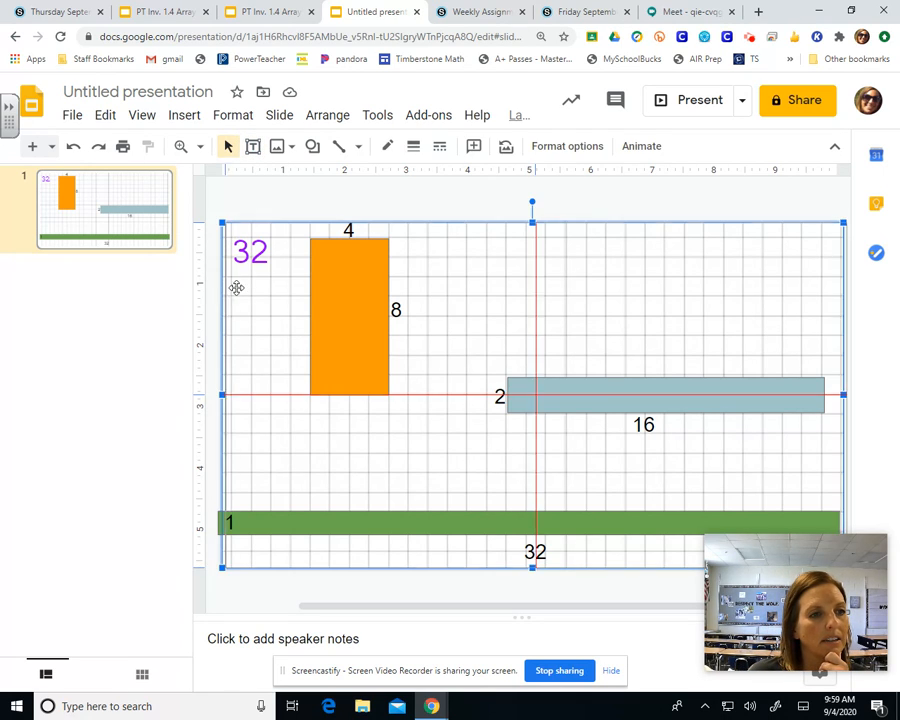
{"action": "left_click_drag", "start_coordinate": [229, 288], "coordinate": [226, 290]}
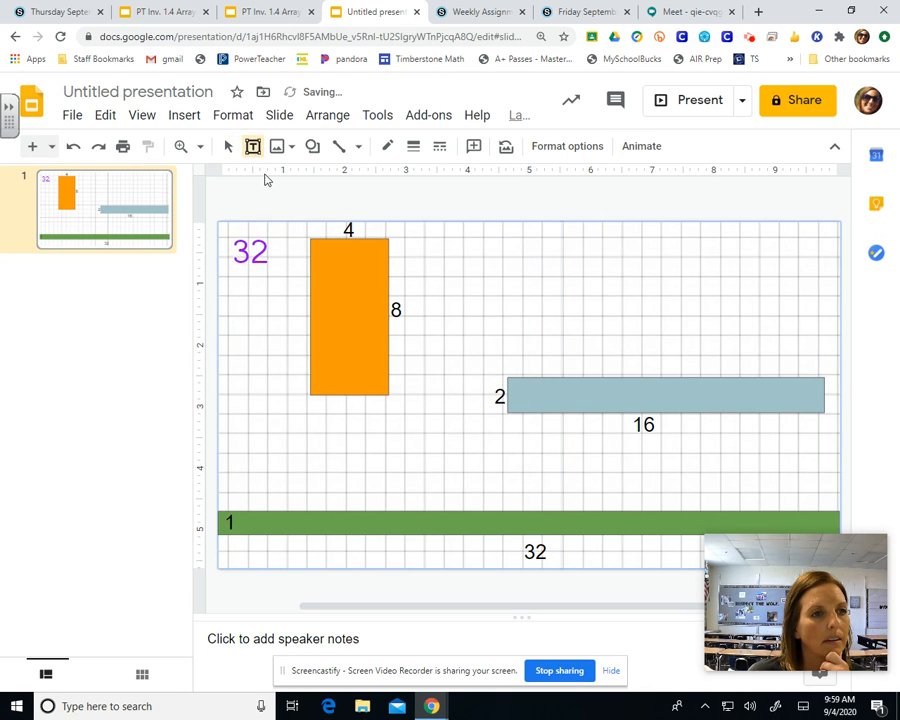
{"action": "left_click", "coordinate": [254, 147]}
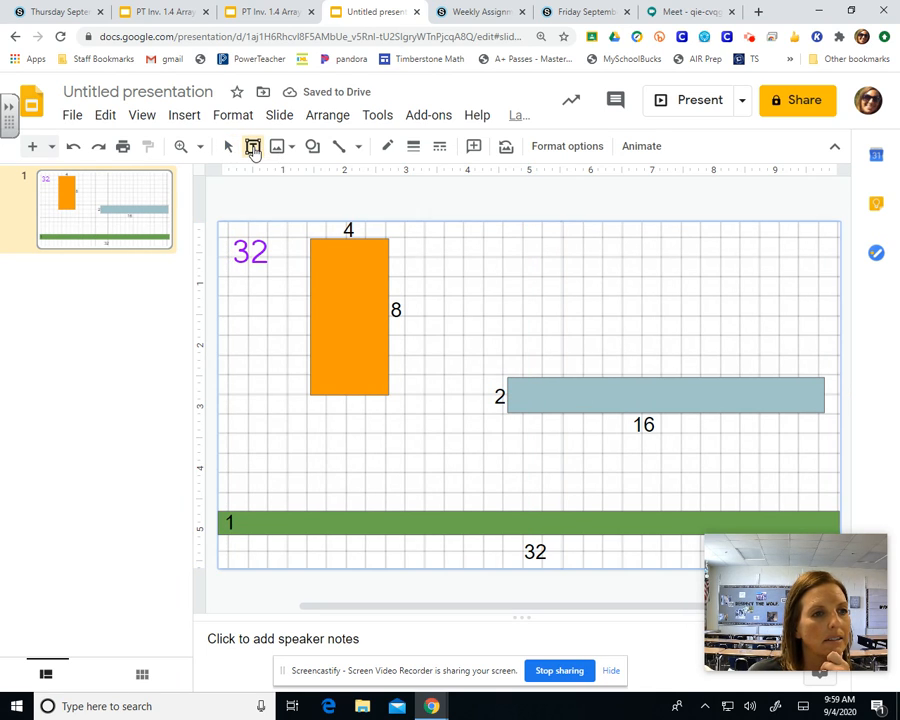
{"action": "left_click", "coordinate": [237, 283]}
{"action": "mouse_move", "coordinate": [233, 284]}
{"action": "left_mouse_down"}
{"action": "mouse_move", "coordinate": [245, 284]}
{"action": "mouse_move", "coordinate": [232, 285]}
{"action": "left_mouse_up"}
Insert a text box across the slide's upper edge, narrow it, and enter the text composite
{"action": "left_click", "coordinate": [253, 147]}
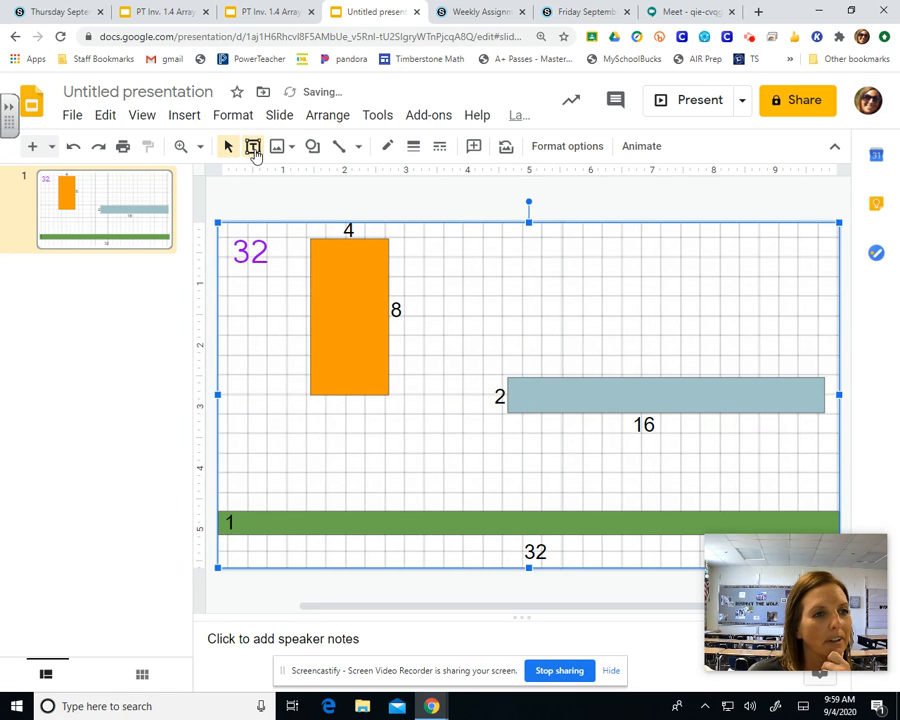
{"action": "left_click_drag", "start_coordinate": [249, 188], "coordinate": [743, 246]}
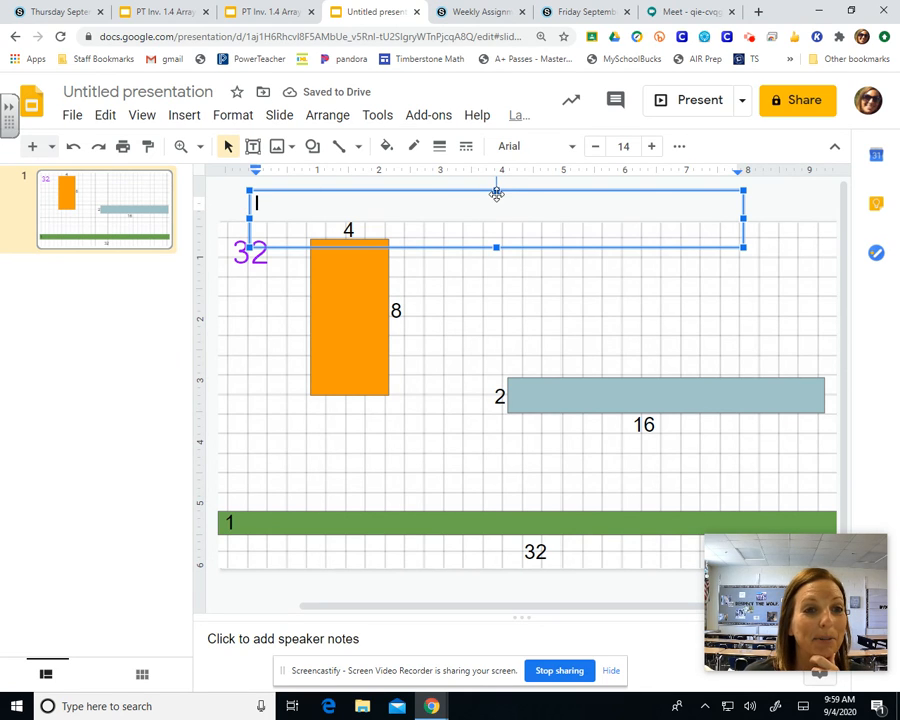
{"action": "left_click_drag", "start_coordinate": [743, 218], "coordinate": [446, 223]}
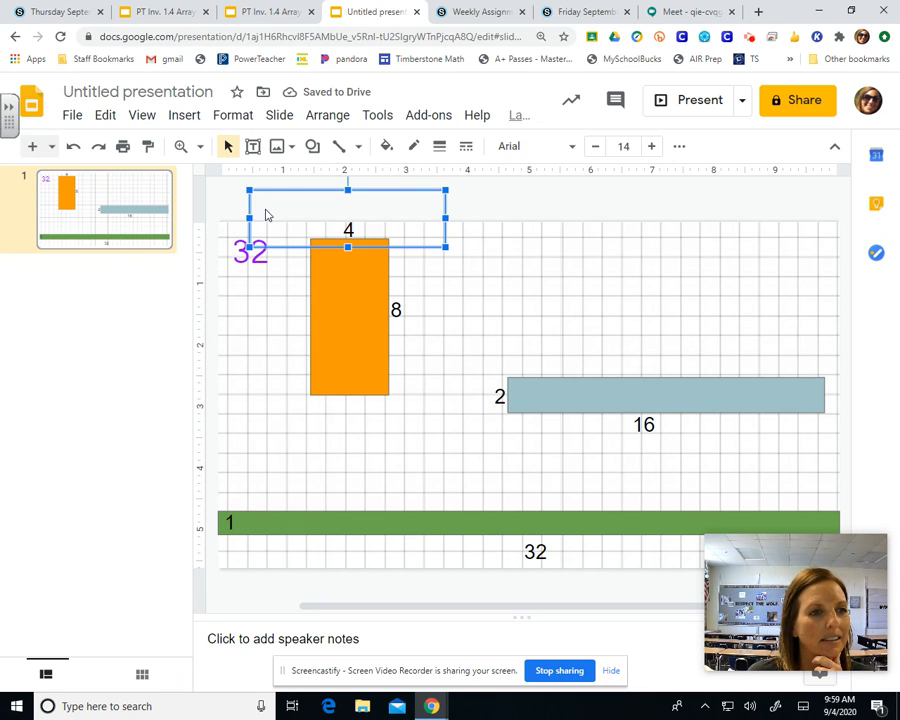
{"action": "left_click", "coordinate": [263, 205]}
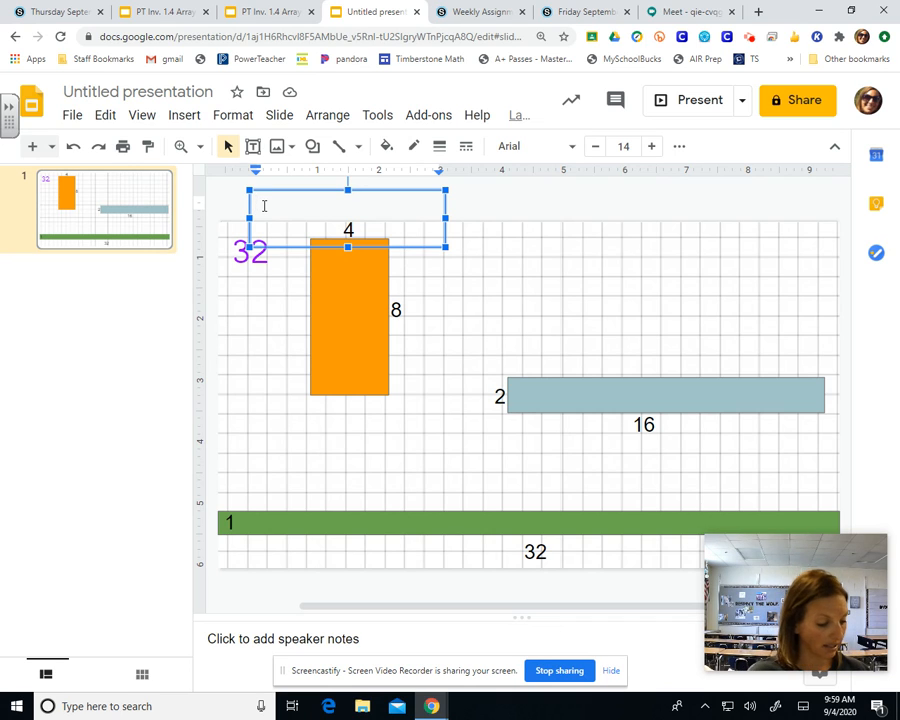
{"action": "type", "text": "composi"}
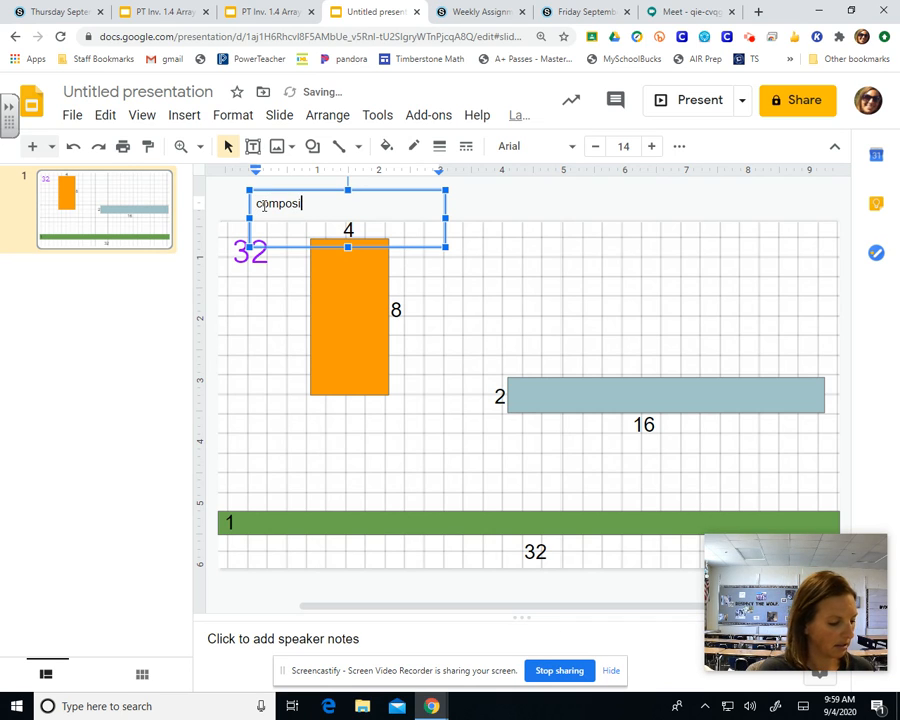
{"action": "type", "text": "te"}
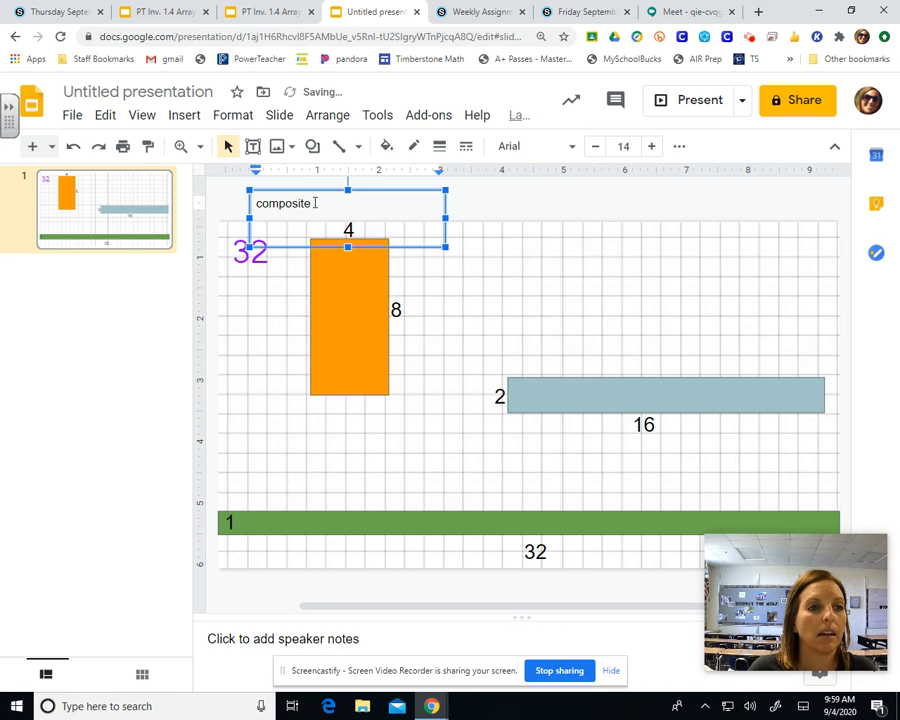
Set the word composite to font size 18 and move its text box below the purple 32
{"action": "left_click_drag", "start_coordinate": [312, 201], "coordinate": [250, 203]}
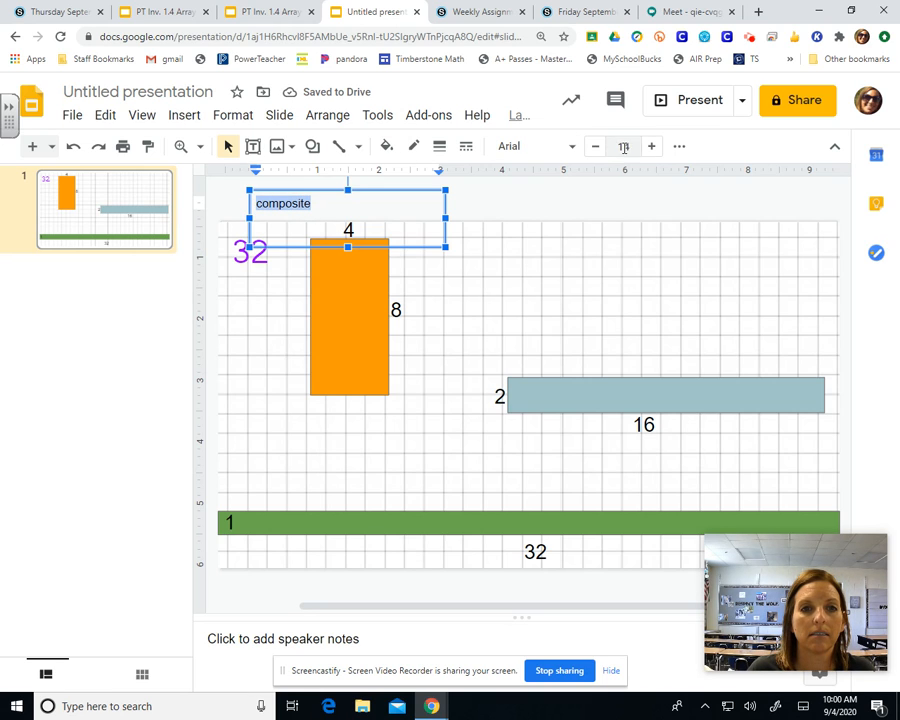
{"action": "left_click", "coordinate": [650, 146]}
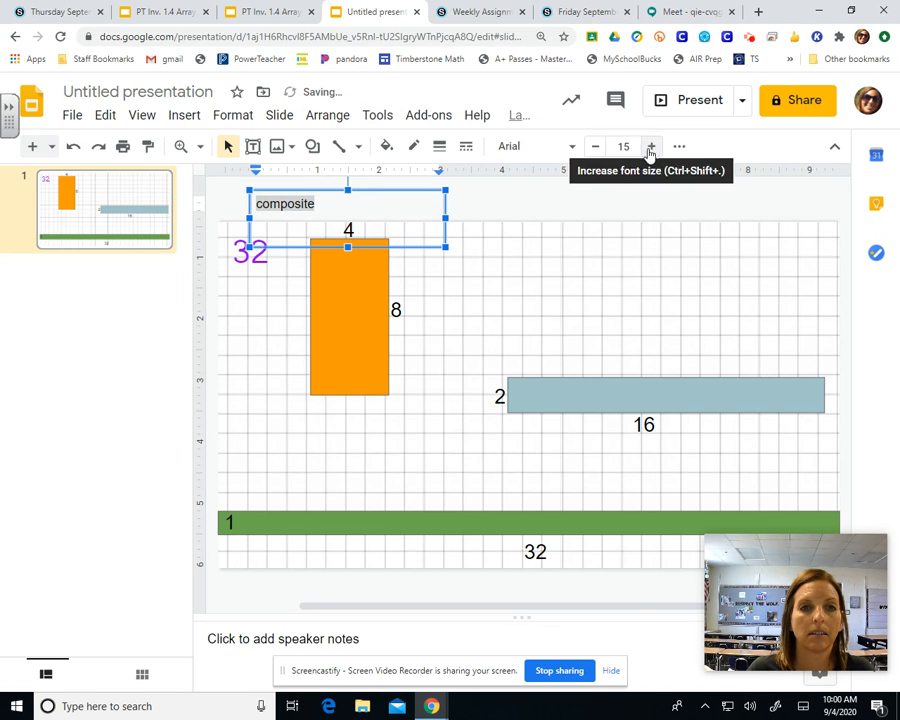
{"action": "left_click", "coordinate": [628, 147]}
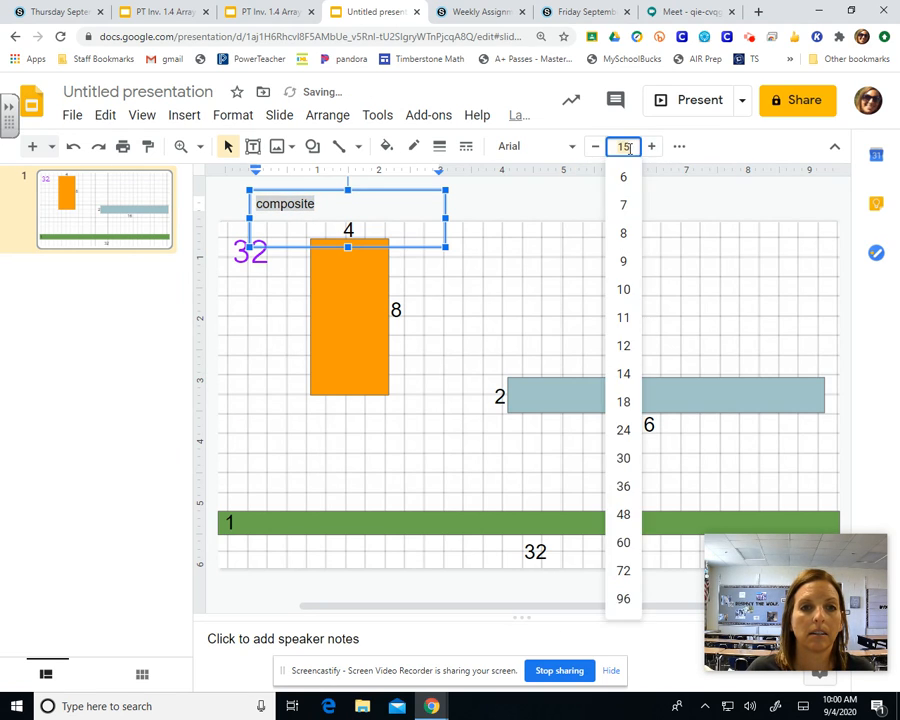
{"action": "left_click", "coordinate": [623, 401]}
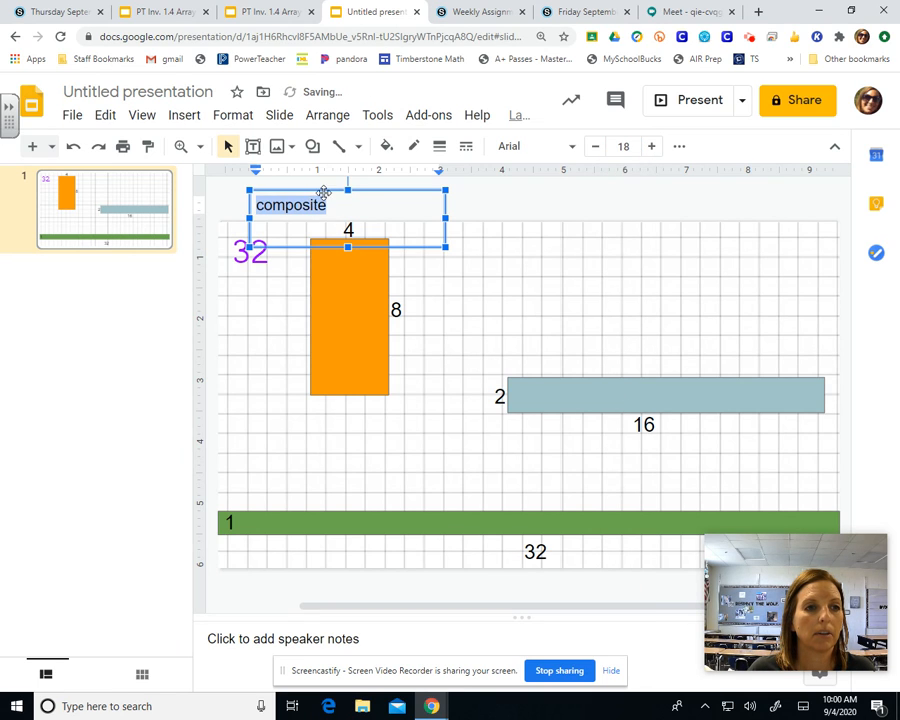
{"action": "left_click_drag", "start_coordinate": [321, 190], "coordinate": [291, 274]}
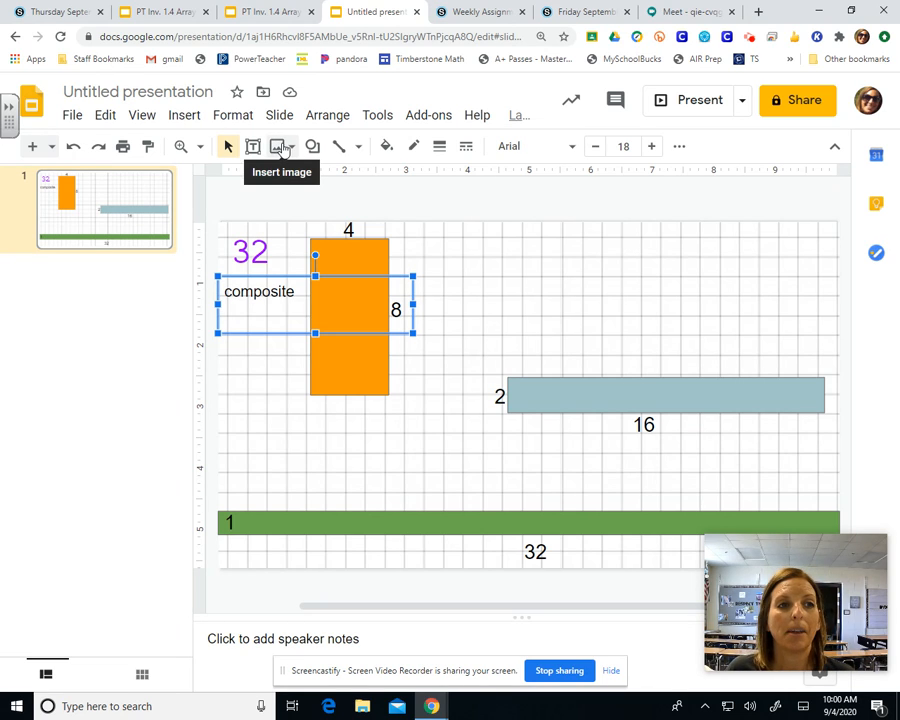
Start drawing another rectangle shape on the slide
{"action": "left_click", "coordinate": [311, 147]}
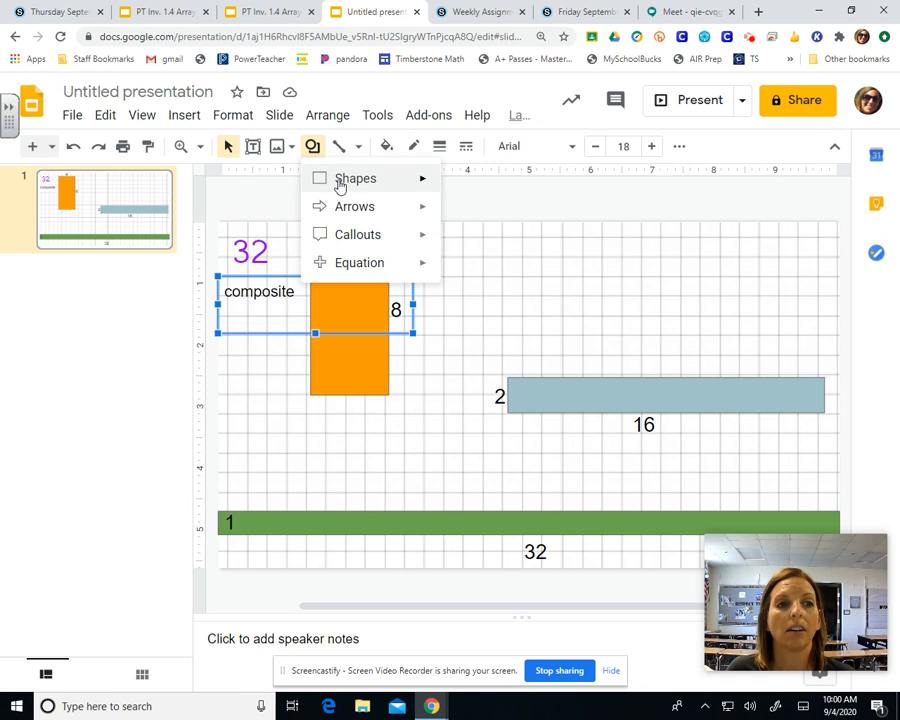
{"action": "mouse_move", "coordinate": [338, 185]}
{"action": "left_click", "coordinate": [452, 183]}
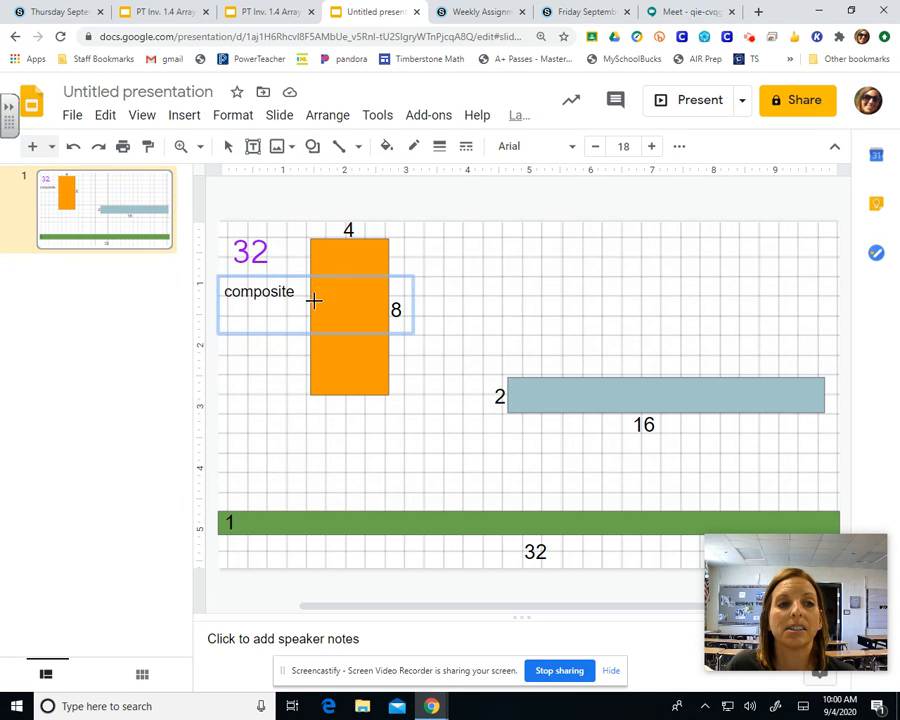